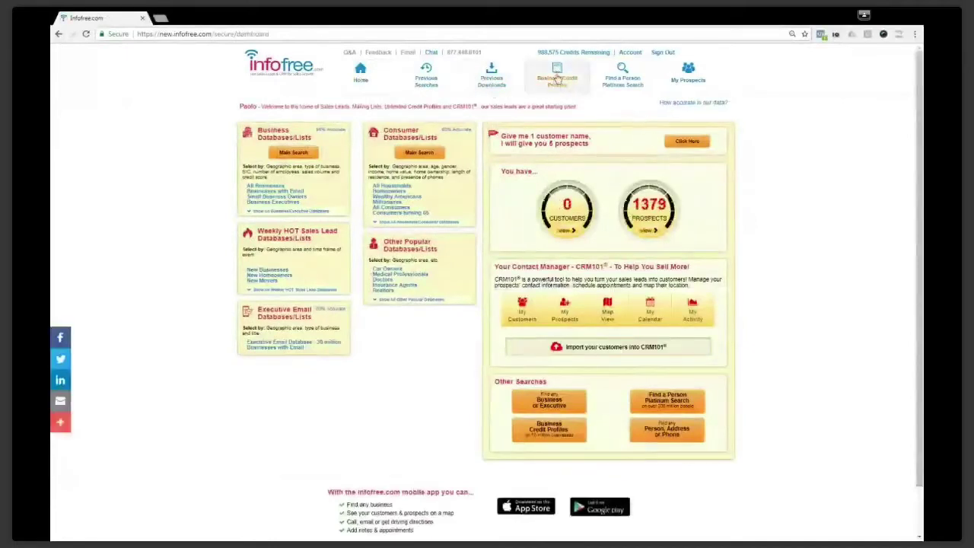
# Step: Fill a business credit profile search with company 'Delecos mexican', city 'omaha' and state NE
pyautogui.click(557, 77)
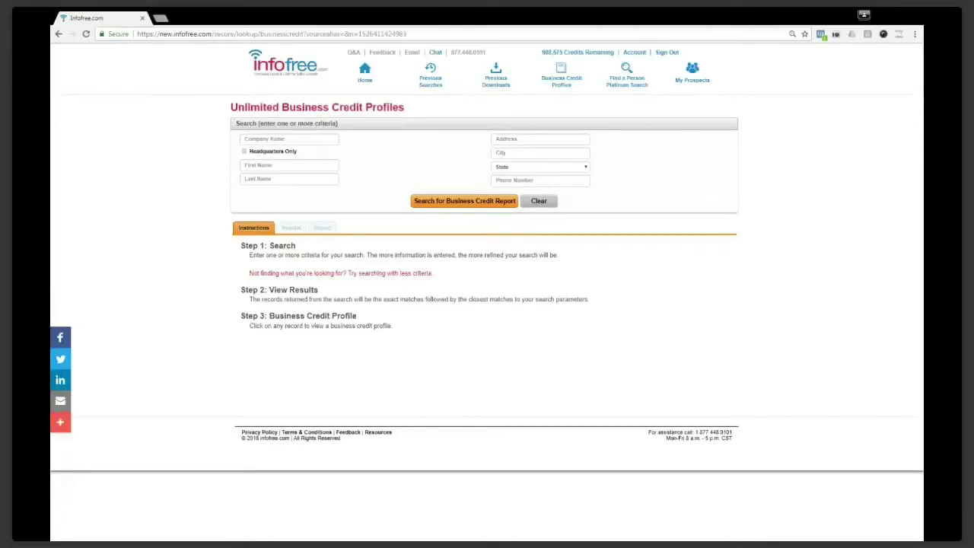
pyautogui.click(289, 138)
pyautogui.write('Delec')
pyautogui.write('os')
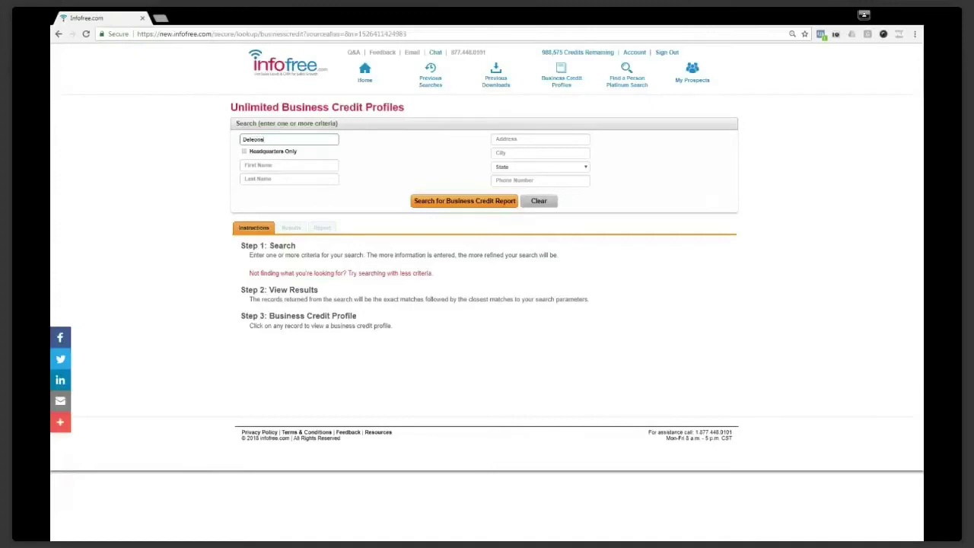
pyautogui.write(' mexican')
pyautogui.click(540, 152)
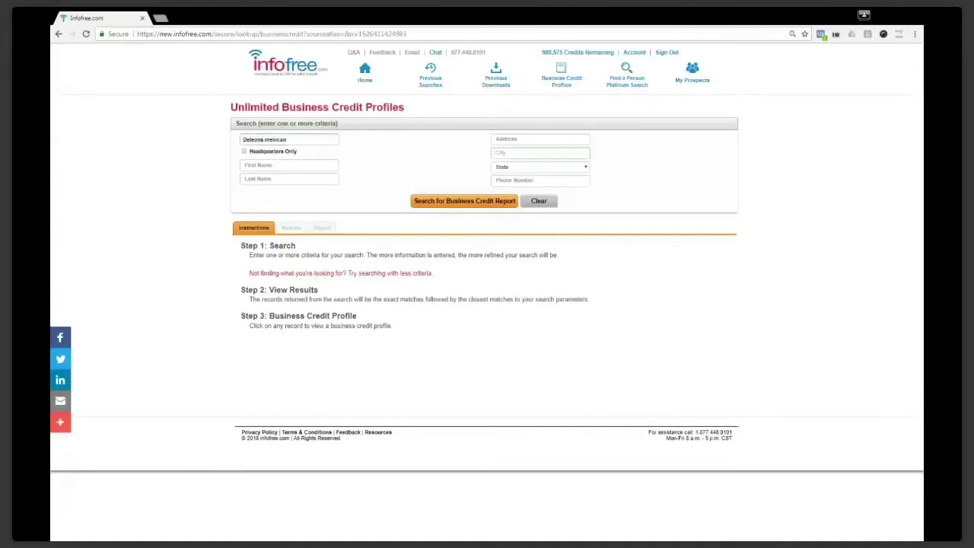
pyautogui.write('omaha')
pyautogui.press('Tab')
pyautogui.write('ne')
# Step: Run the search and open Deleon's Mexican Restaurant's report, showing nearby businesses and area competitors
pyautogui.click(481, 202)
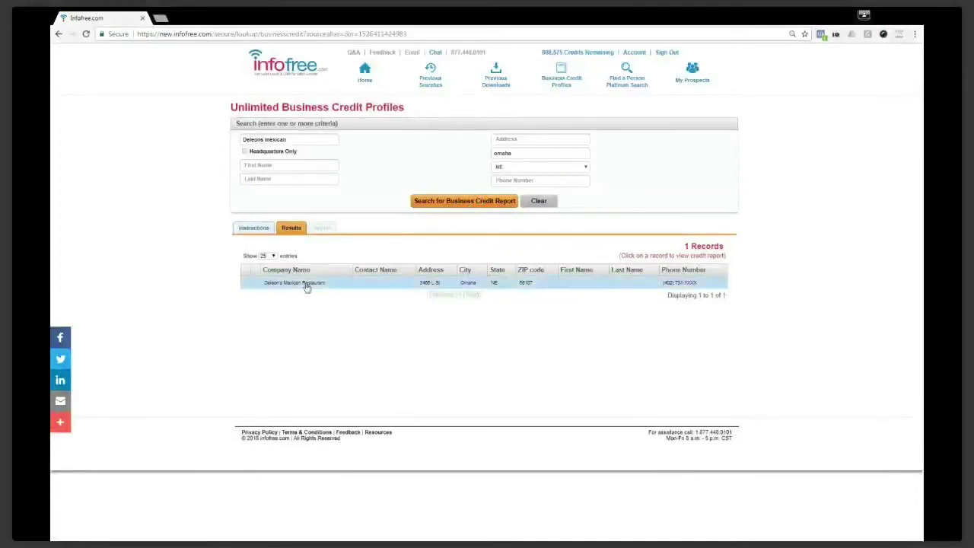
pyautogui.click(307, 286)
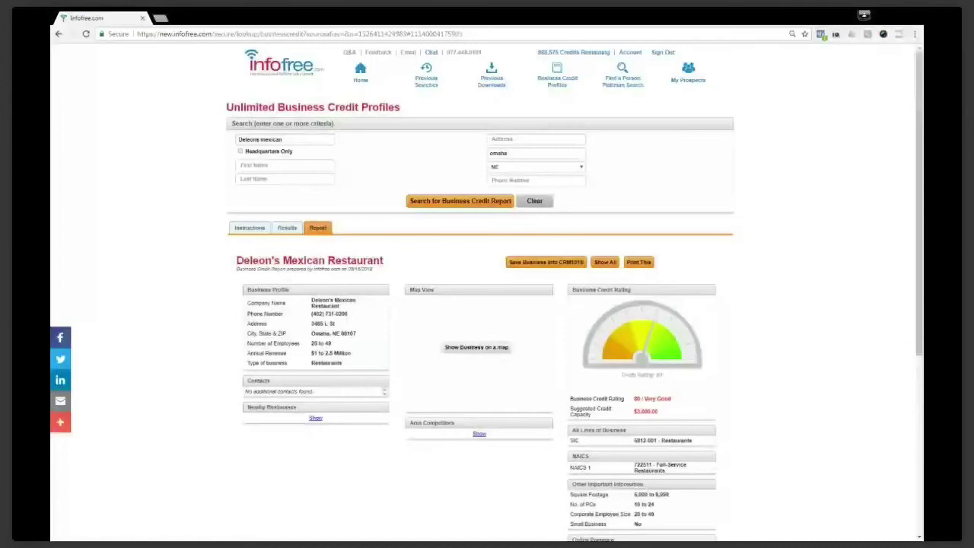
pyautogui.click(315, 418)
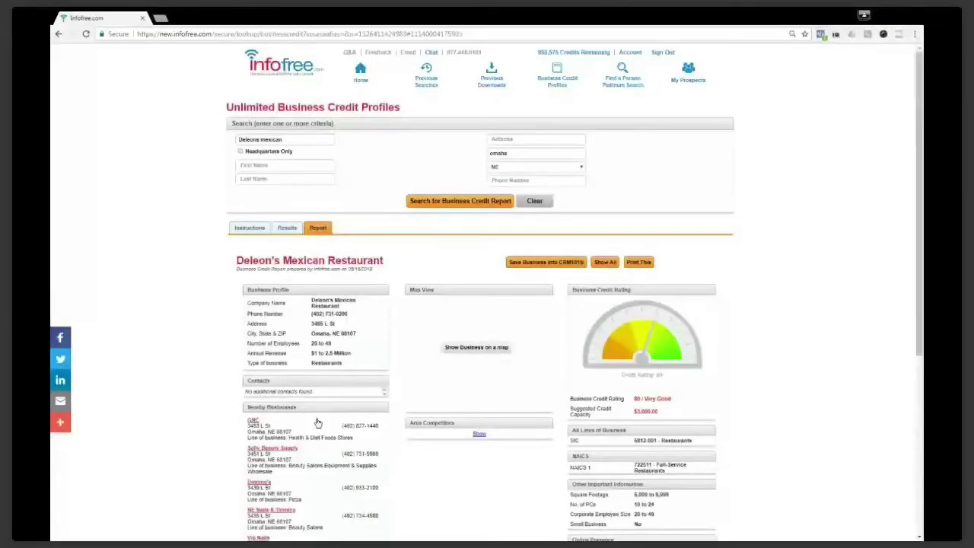
pyautogui.click(479, 433)
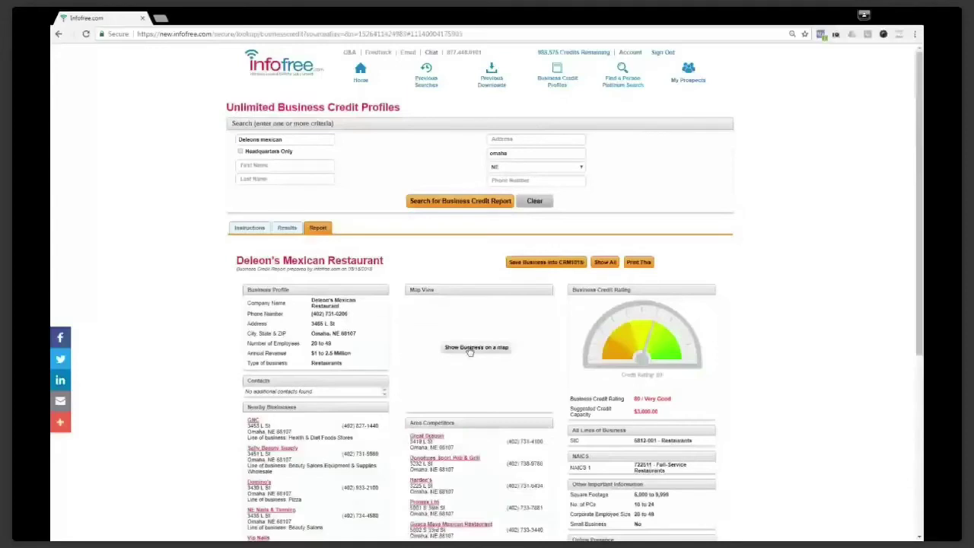
# Step: Show the restaurant on the street map and scroll through the credit report details
pyautogui.click(470, 349)
pyautogui.scroll(-1, 799, 271)
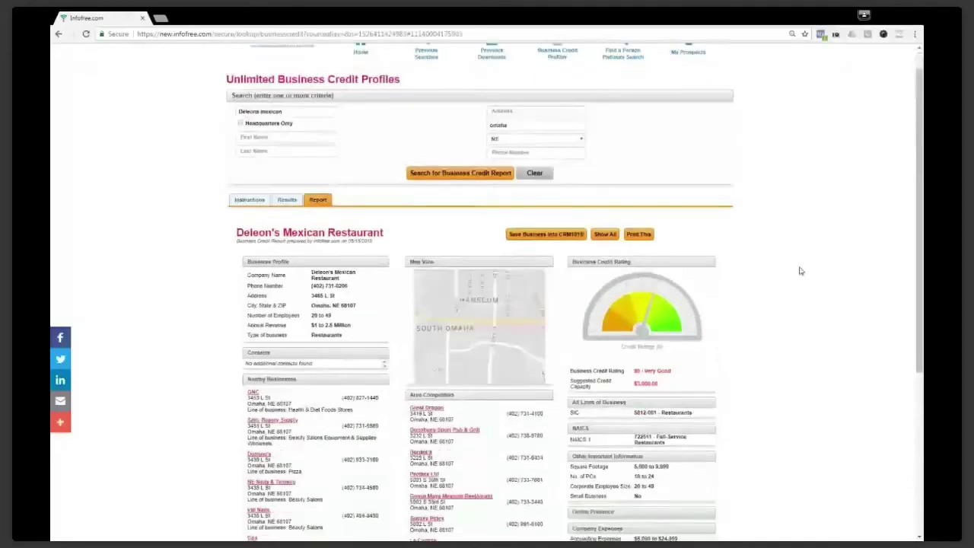
pyautogui.scroll(-1, 799, 271)
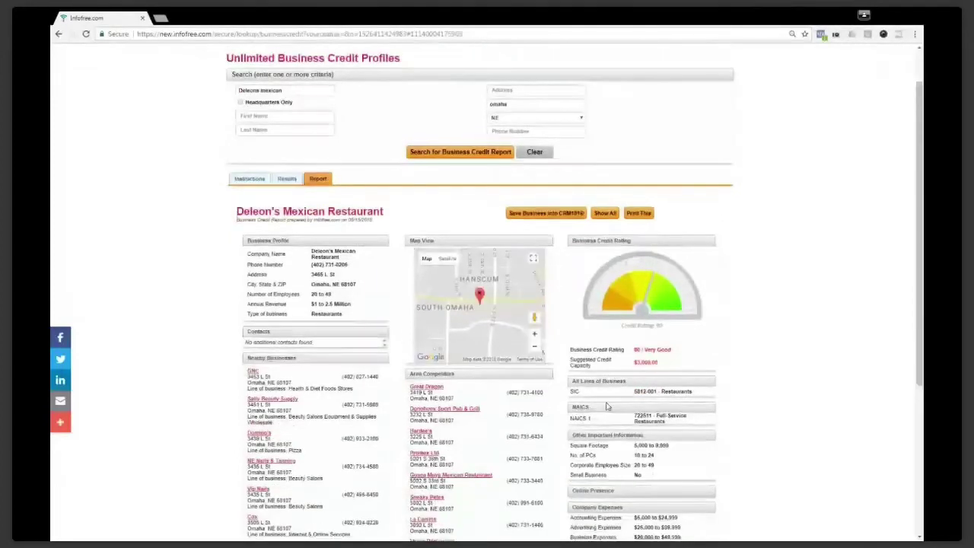
pyautogui.scroll(-1, 608, 430)
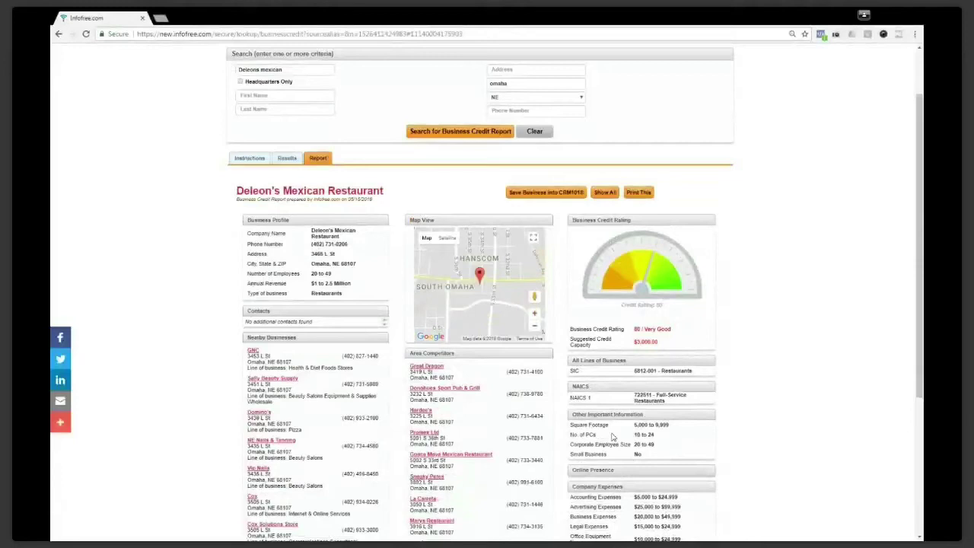
pyautogui.scroll(-3, 612, 436)
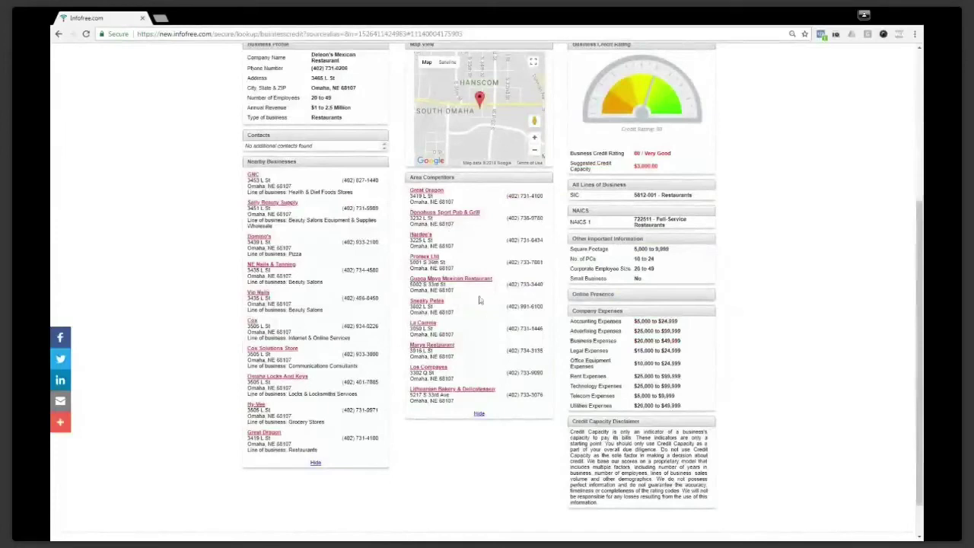
pyautogui.scroll(2, 447, 312)
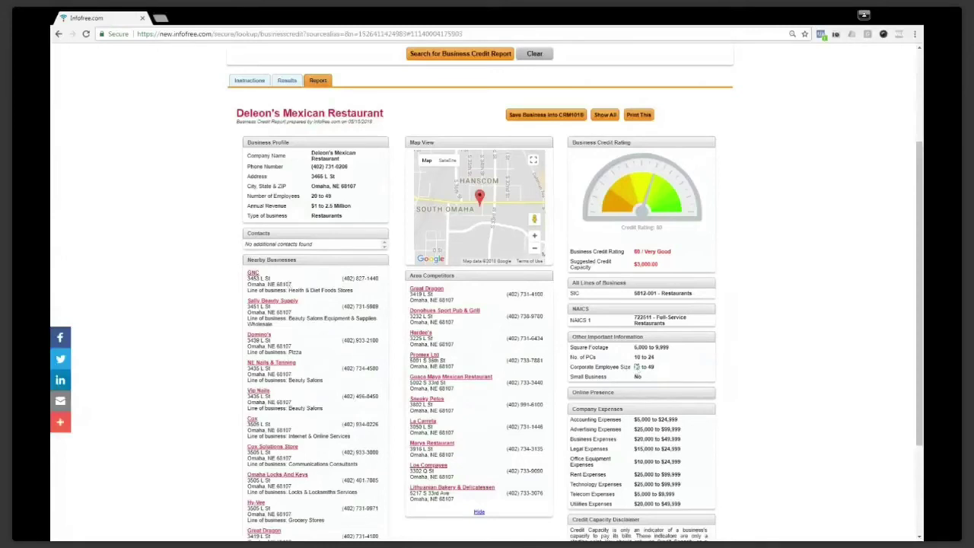
# Step: Highlight the Corporate Employee Size value '20 to 49' in the report
pyautogui.moveTo(635, 367); pyautogui.dragTo(655, 369)
pyautogui.click(659, 369)
pyautogui.tripleClick(659, 369)
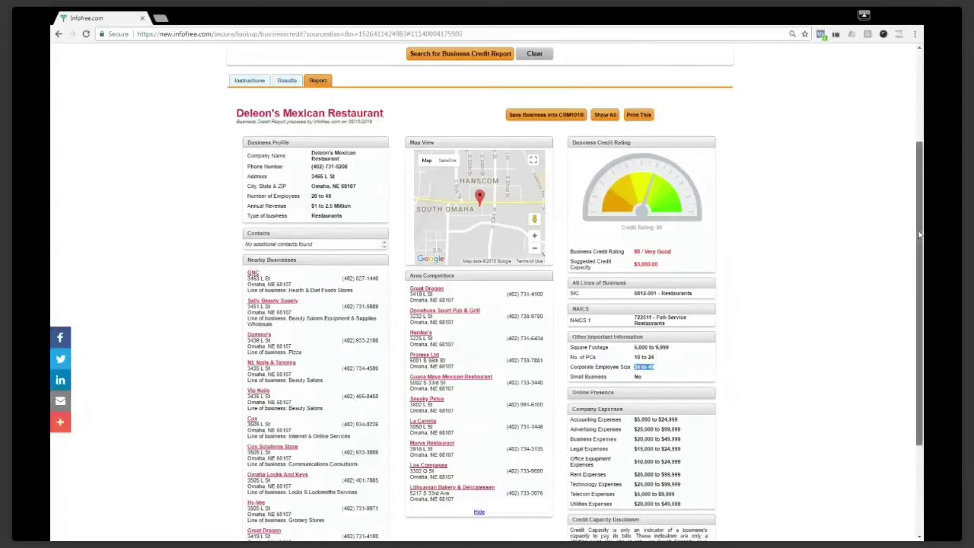
pyautogui.scroll(-1, 919, 234)
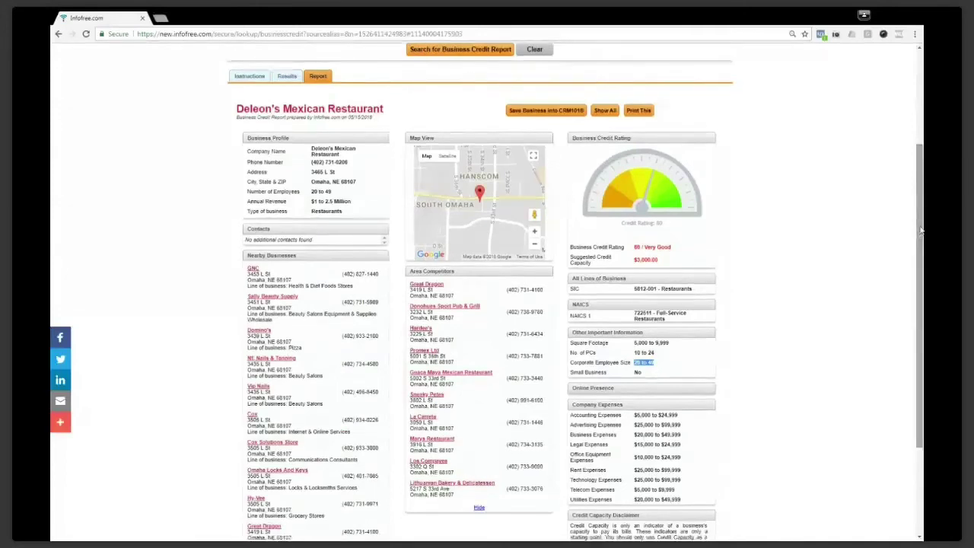
pyautogui.scroll(1, 921, 231)
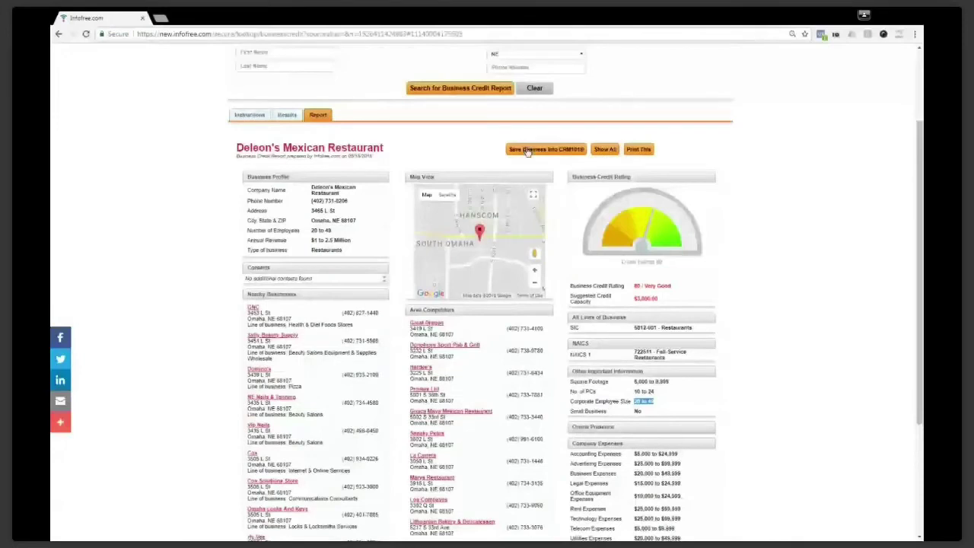
pyautogui.click(532, 152)
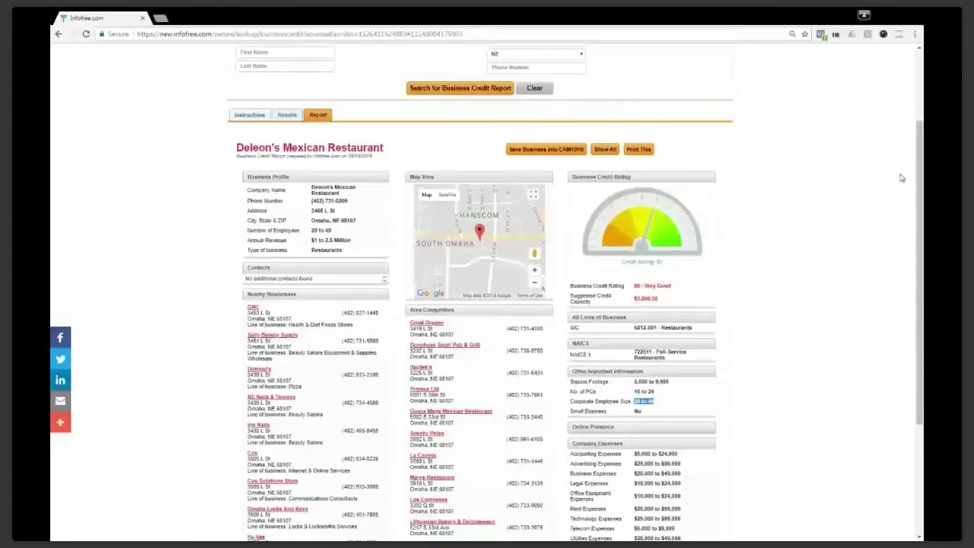
pyautogui.scroll(3, 901, 178)
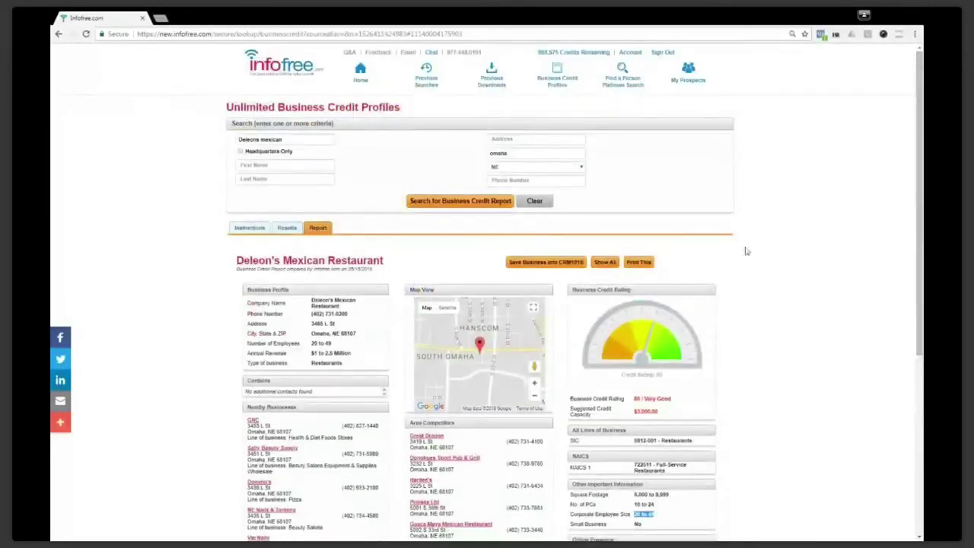
# Step: Save Deleon's Mexican Restaurant into CRM101 as a prospect
pyautogui.click(549, 263)
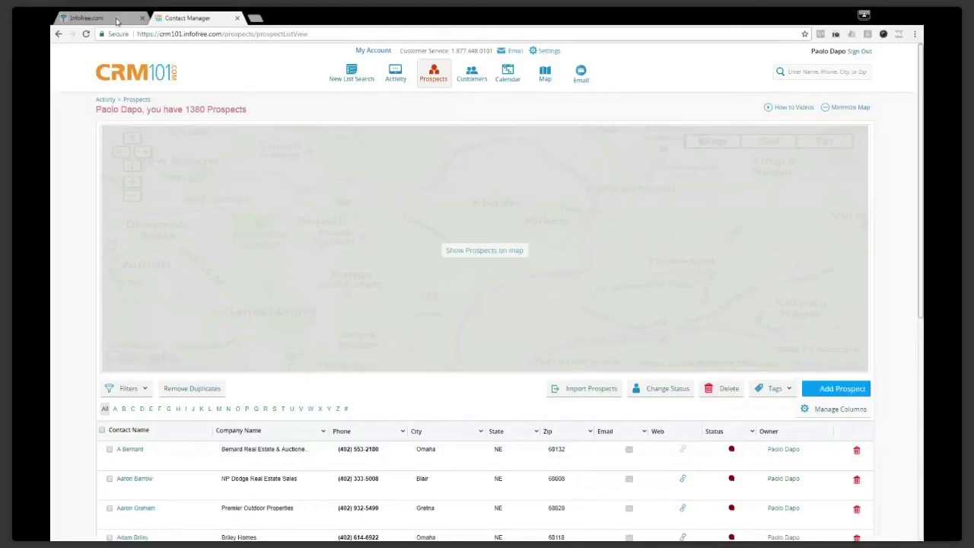
# Step: Switch back to the Infofree report and close the Congratulations lead-saved dialog
pyautogui.click(116, 21)
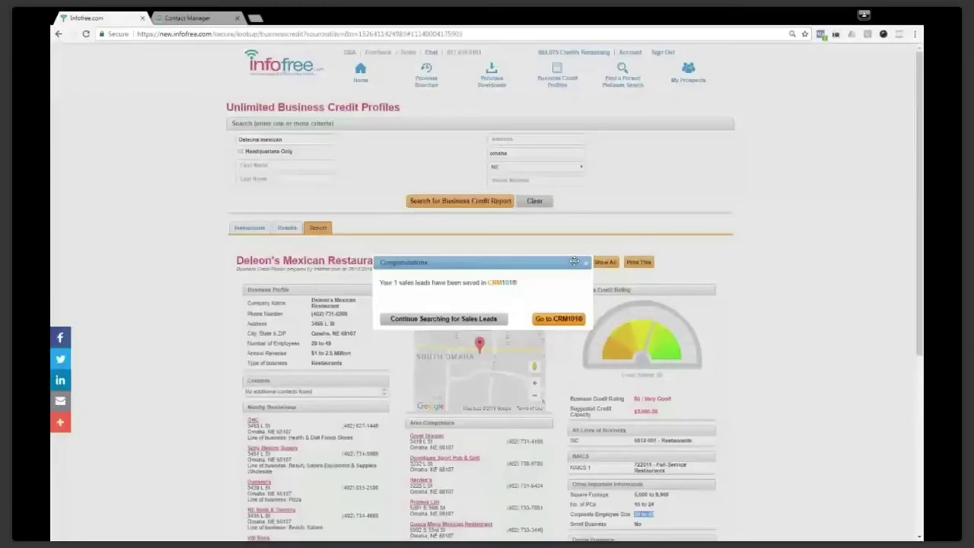
pyautogui.click(585, 262)
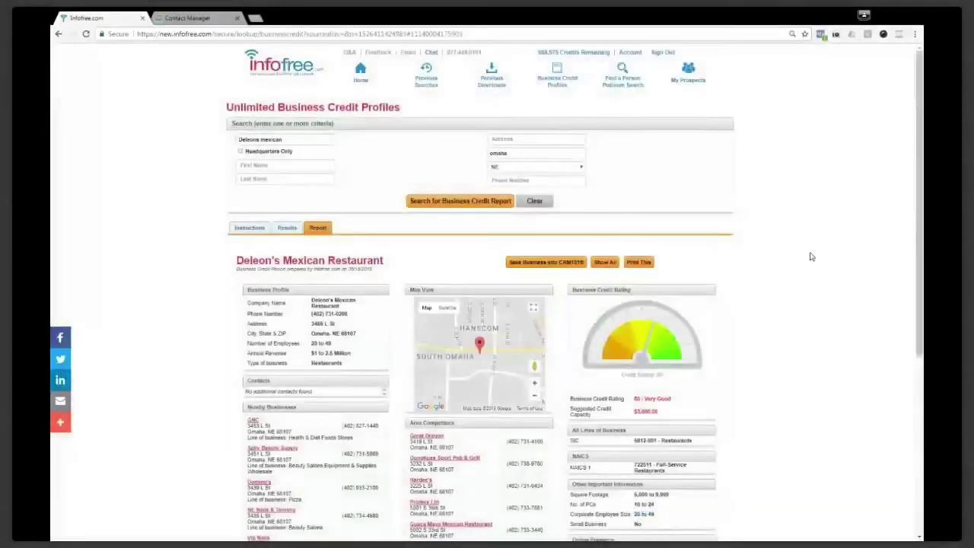